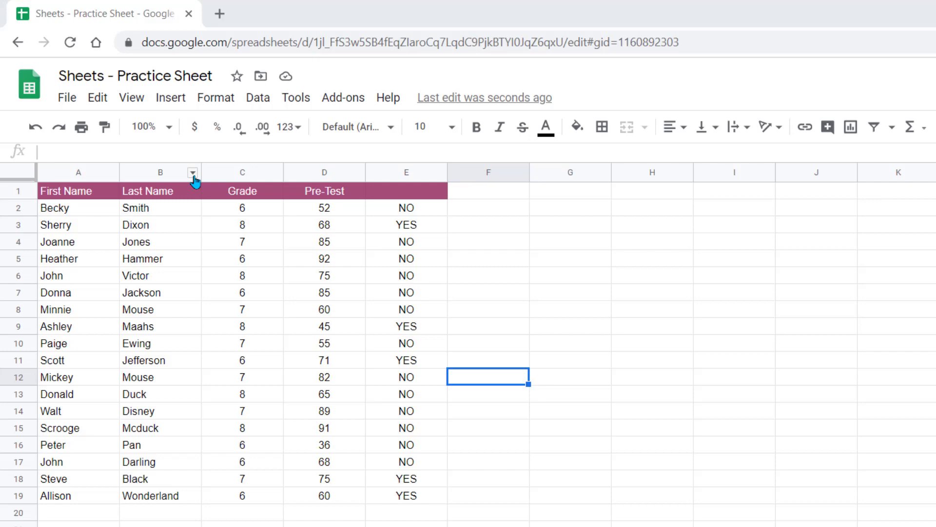
Step: Try sorting the sheet by Last Name, see the header drop to row 11, and undo it
left_click(193, 173)
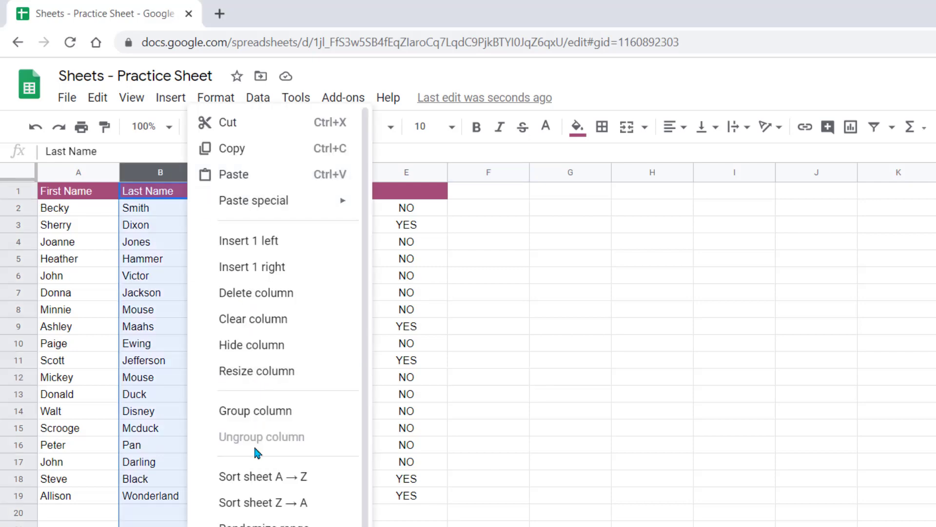
left_click(294, 477)
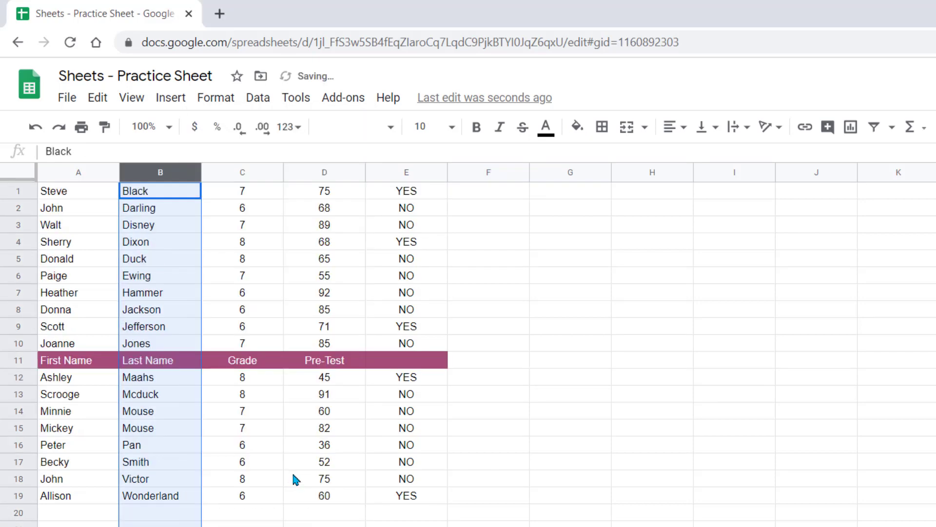
left_click(18, 359)
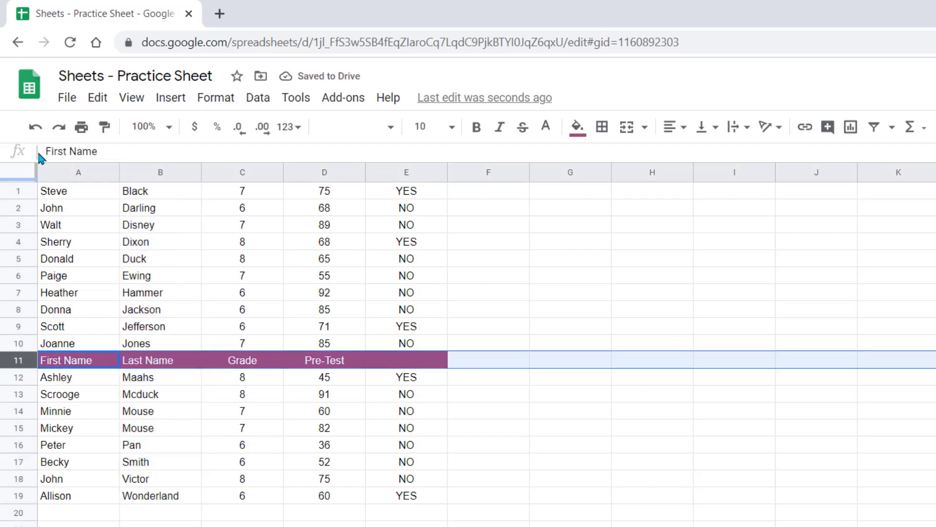
left_click(35, 129)
left_click(80, 240)
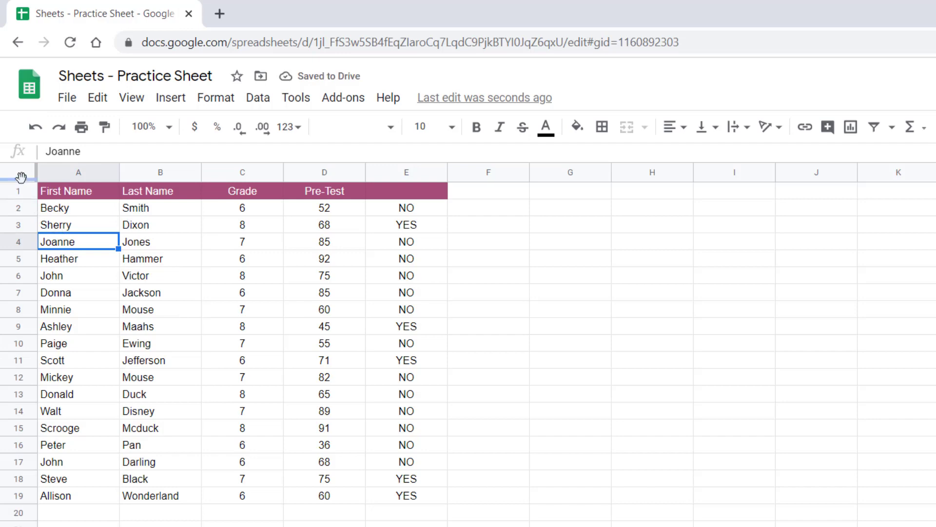
Step: Freeze row 1 so the header stays above the student data
left_click_drag(21, 176, 20, 201)
scroll(322, 287, "down", 4)
scroll(316, 287, "up", 4)
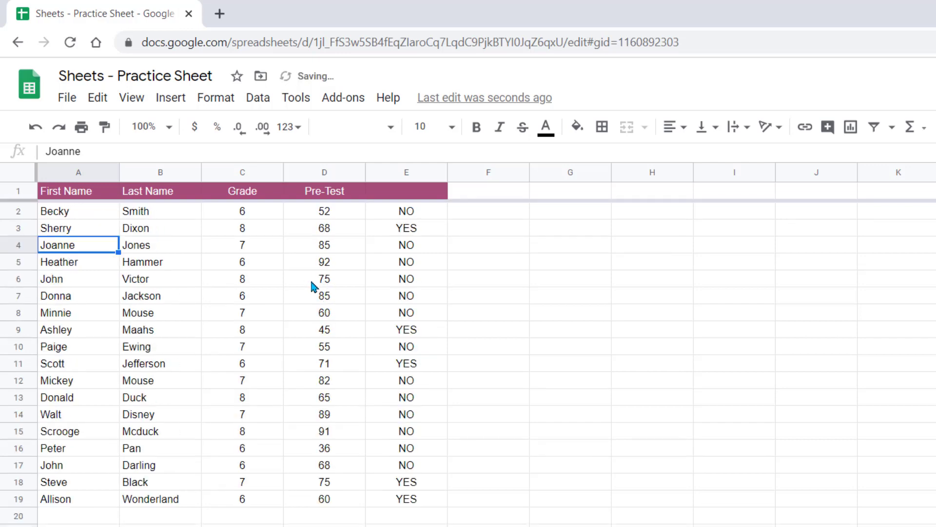
Step: Sort the sheet A→Z by the Last Name column (column B)
right_click(192, 174)
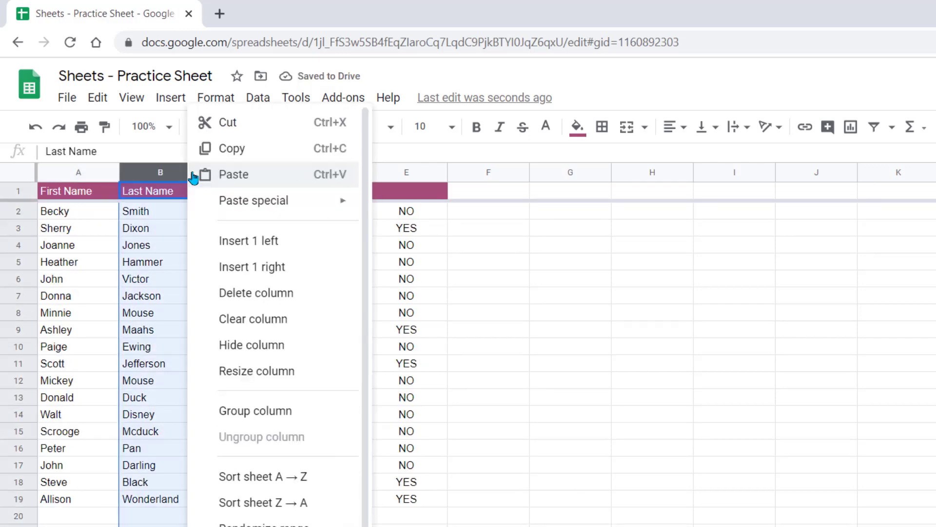
left_click(256, 477)
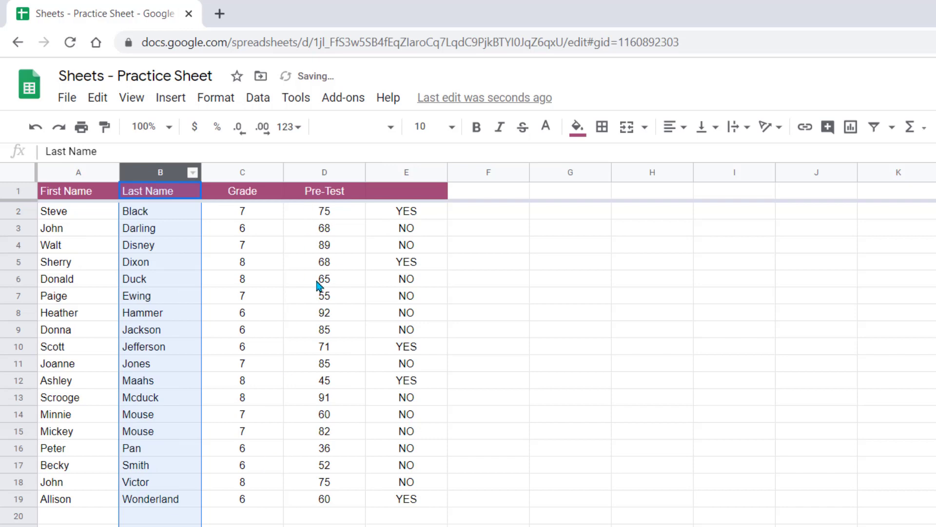
left_click(471, 252)
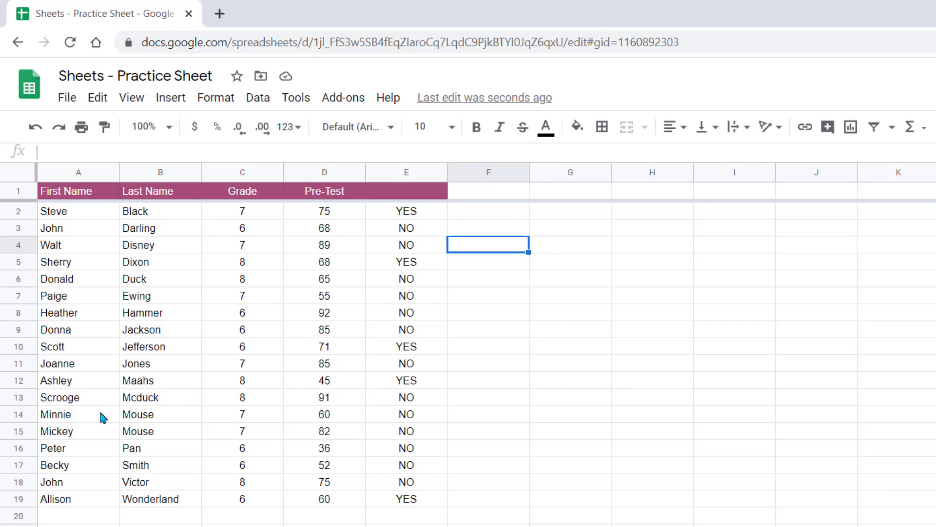
left_click_drag(102, 417, 175, 432)
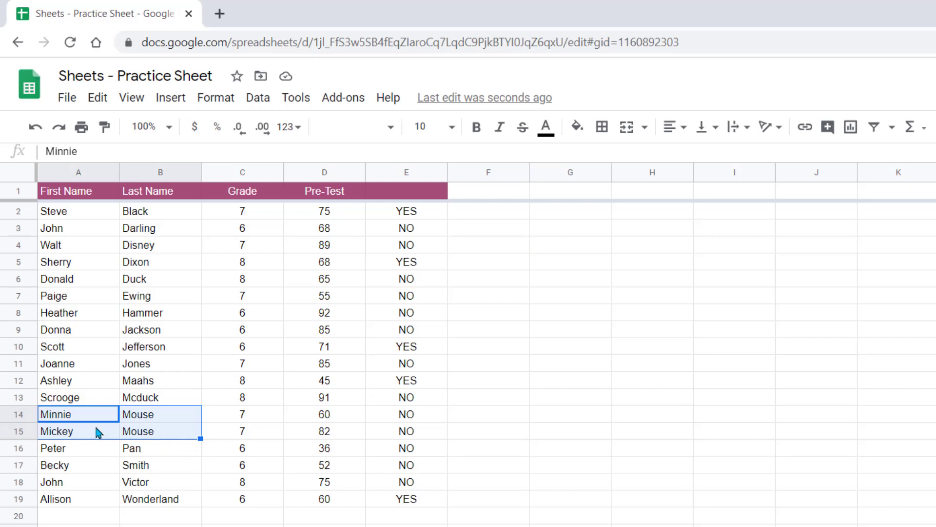
left_click(94, 522)
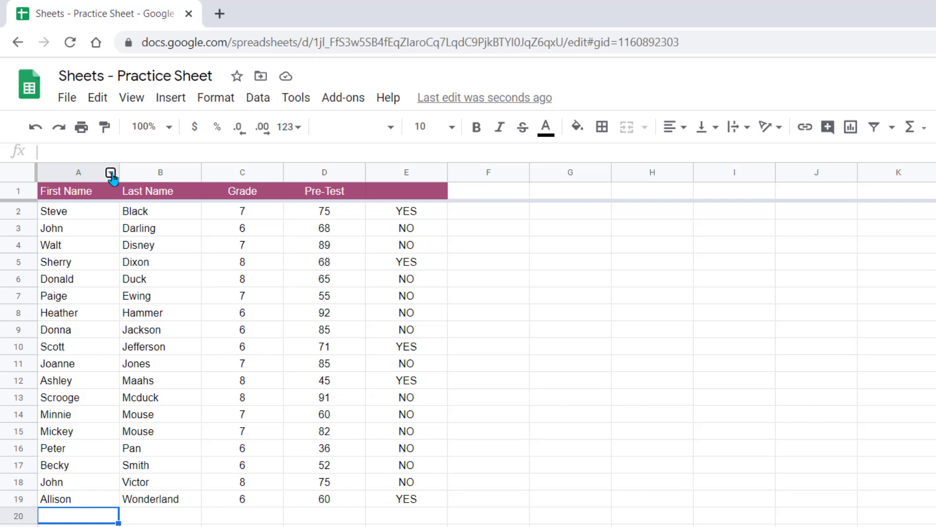
Step: Sort the whole sheet A→Z by the First Name column (column A), keeping the frozen header
left_click(111, 172)
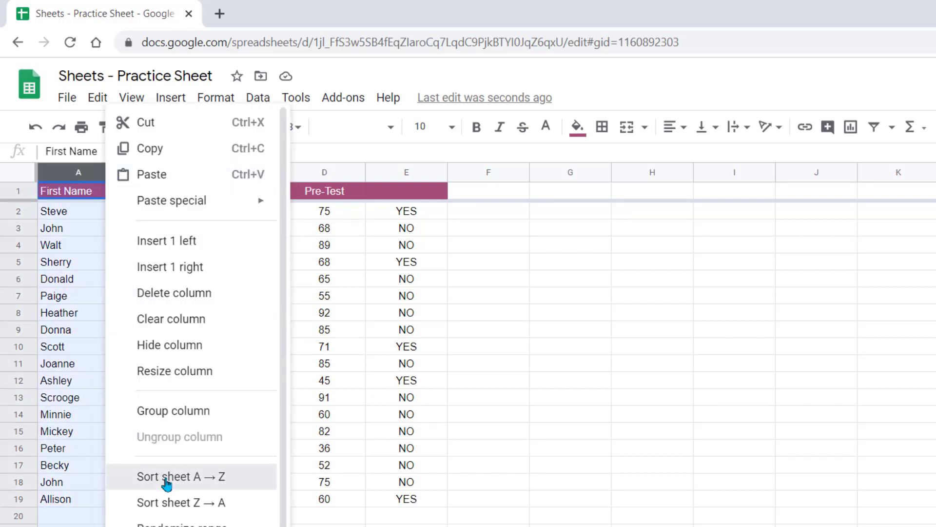
left_click(166, 480)
left_click(217, 302)
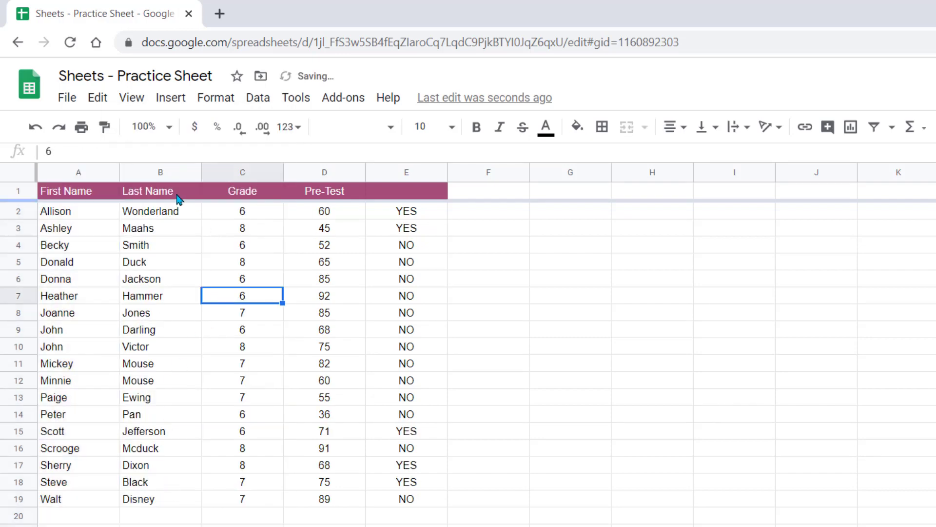
left_click(157, 212)
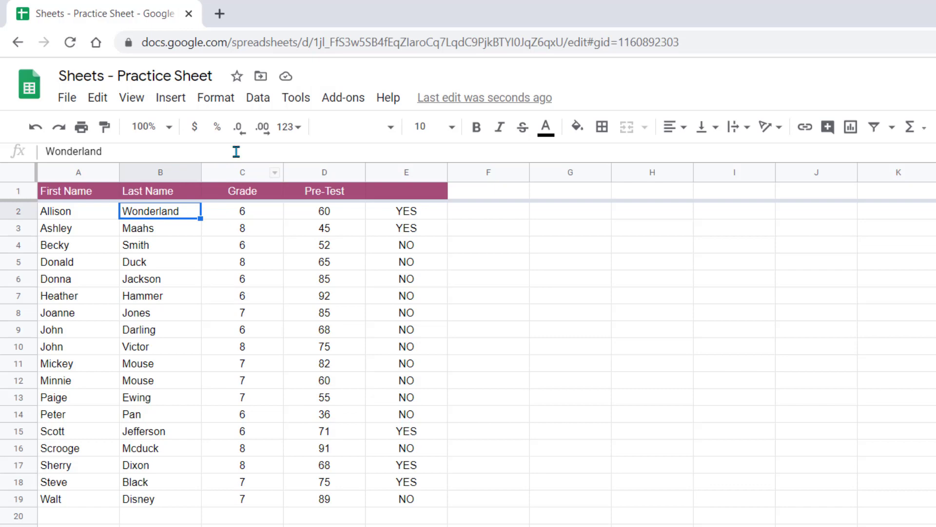
Step: Sort the sheet by column B (Last Name) A→Z from the Data menu
left_click(265, 99)
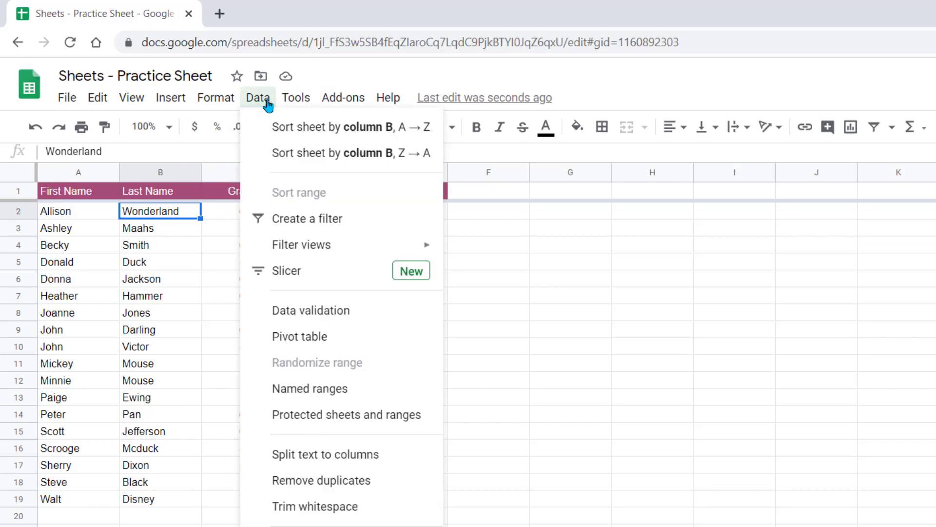
mouse_move(297, 105)
mouse_move(260, 107)
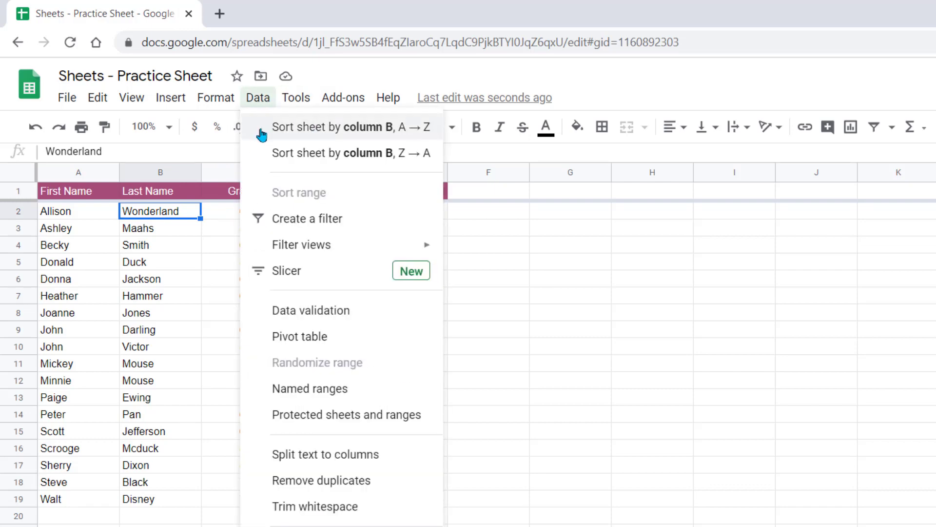
left_click(362, 134)
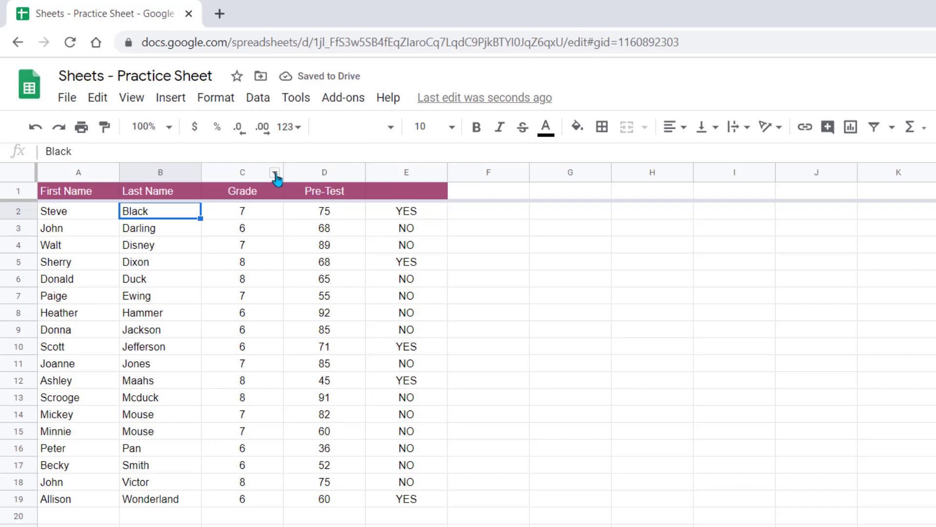
left_click(275, 174)
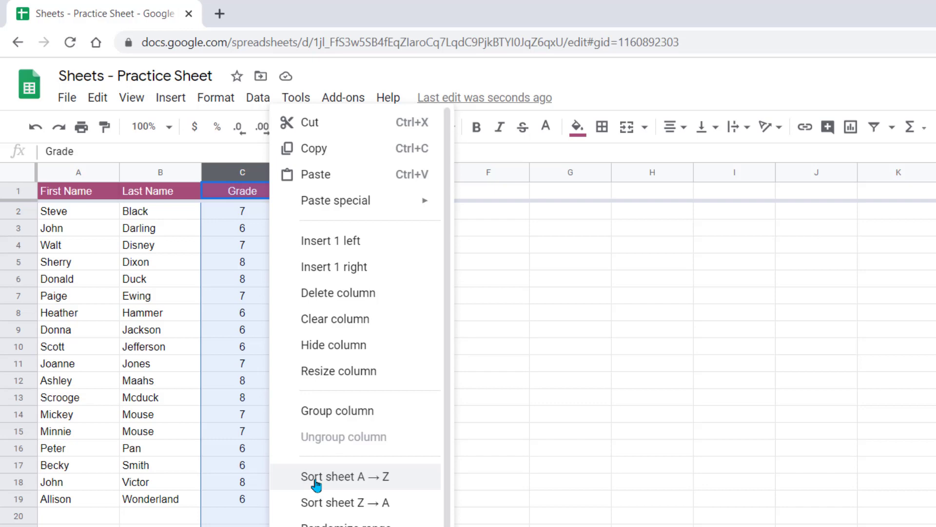
Step: Sort the sheet by Grade, lowest first, and select the grade 6 and grade 7 groups
left_click(408, 480)
left_click(385, 449)
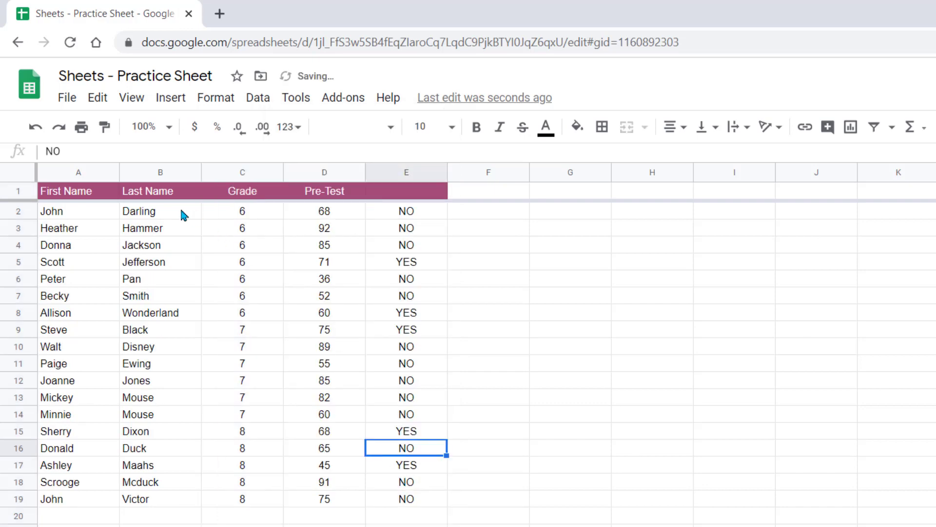
left_click_drag(48, 215, 255, 313)
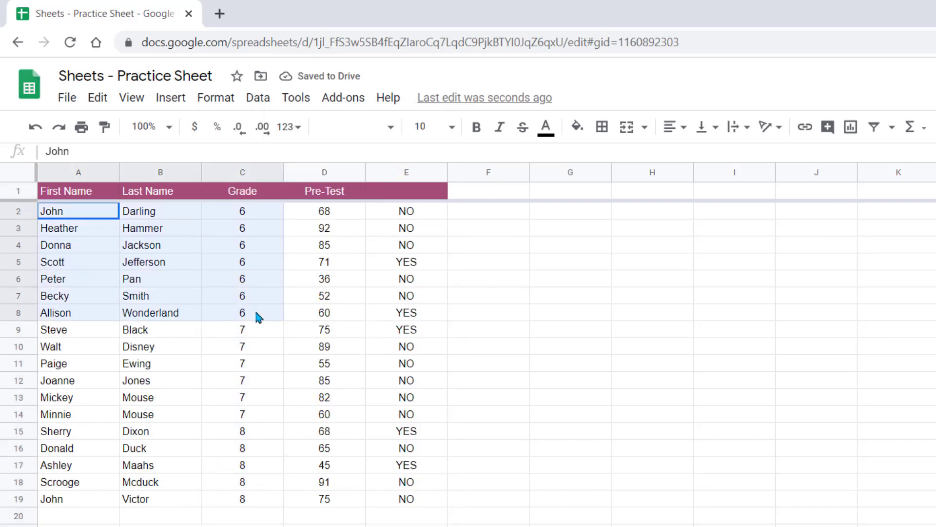
left_click_drag(50, 329, 264, 420)
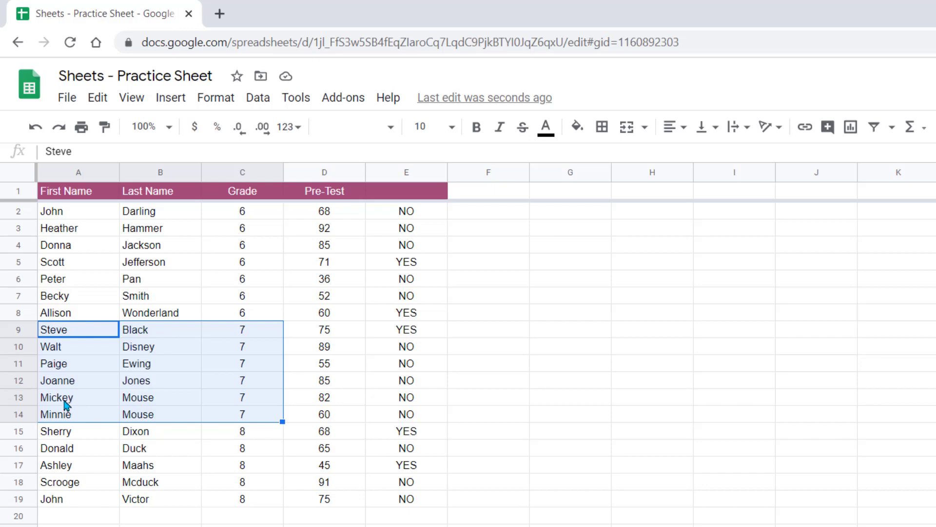
left_click_drag(46, 399, 179, 414)
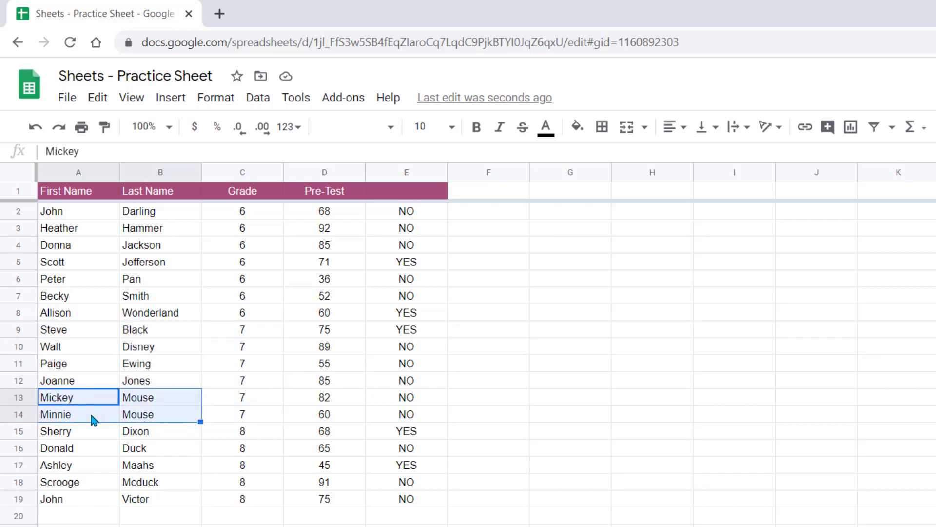
left_click(555, 361)
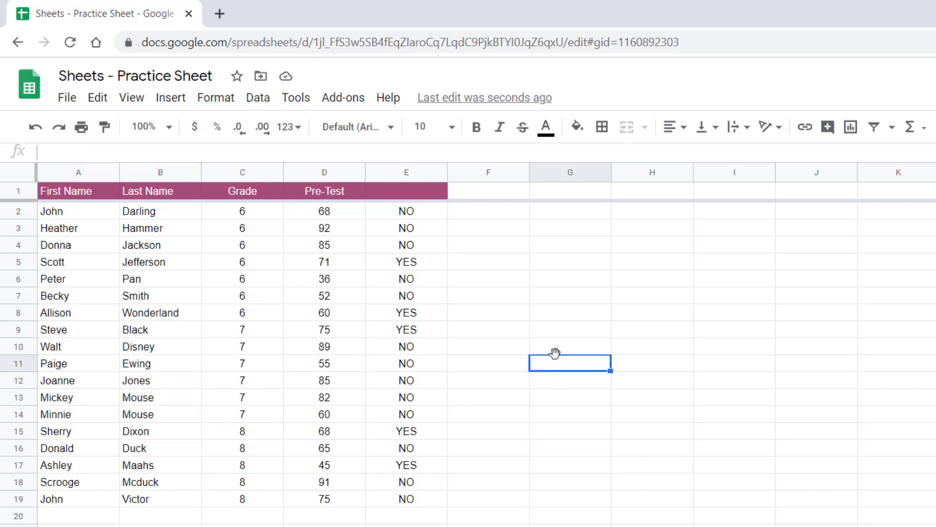
Step: Undo the last three sorts to restore the Last Name A→Z order
left_click(34, 128)
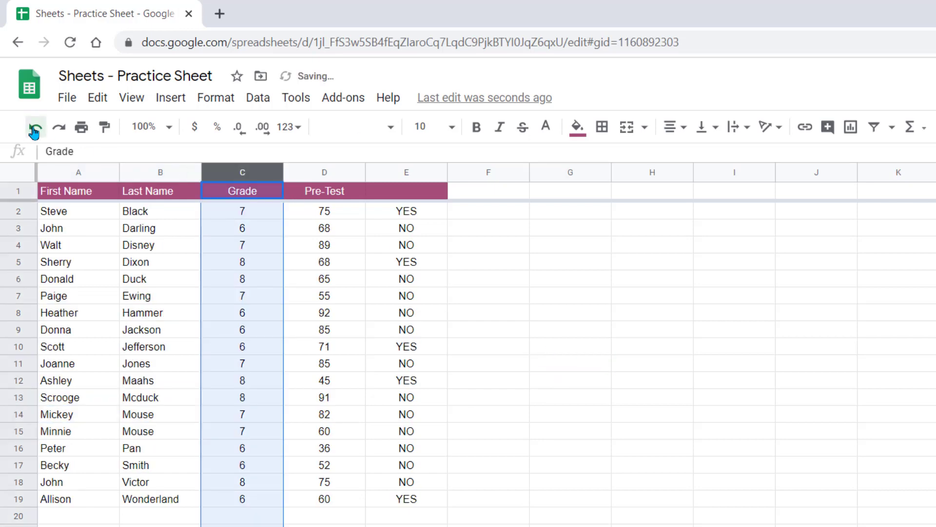
left_click(34, 128)
left_click(34, 127)
left_click(519, 336)
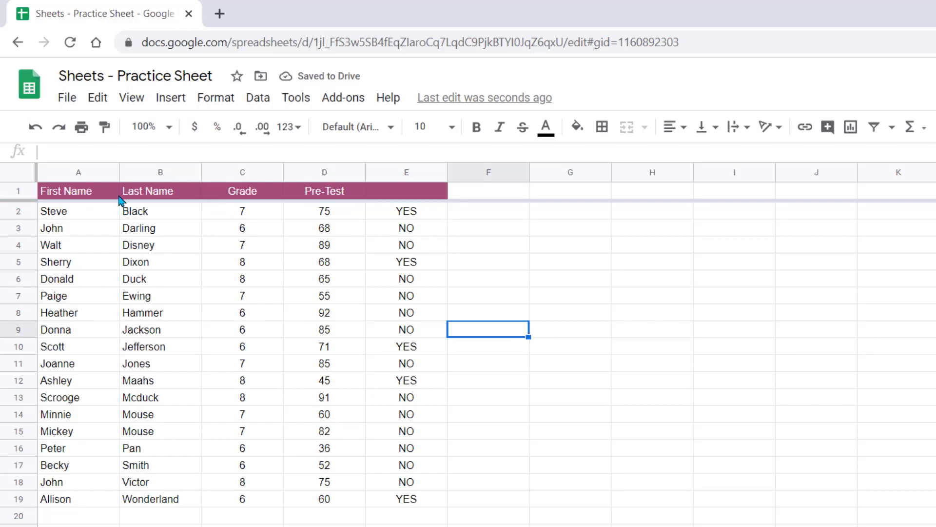
Step: Select columns A–E and open Sort range with 'Data has header row' ticked
left_click(19, 177)
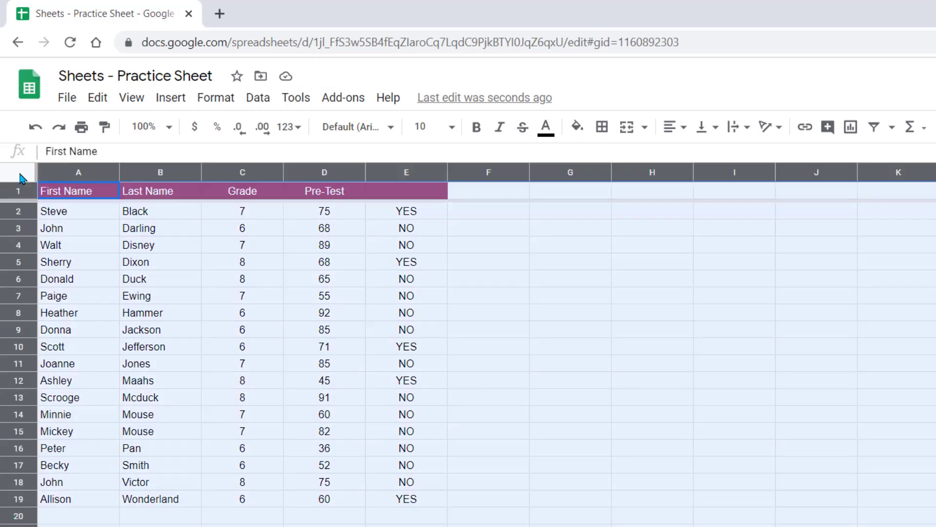
left_click(253, 266)
left_click_drag(74, 170, 424, 175)
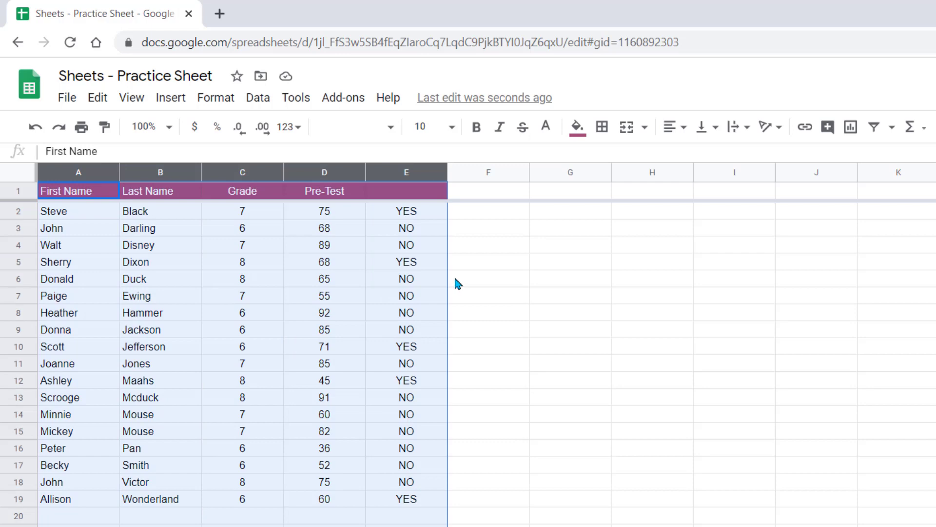
left_click(256, 98)
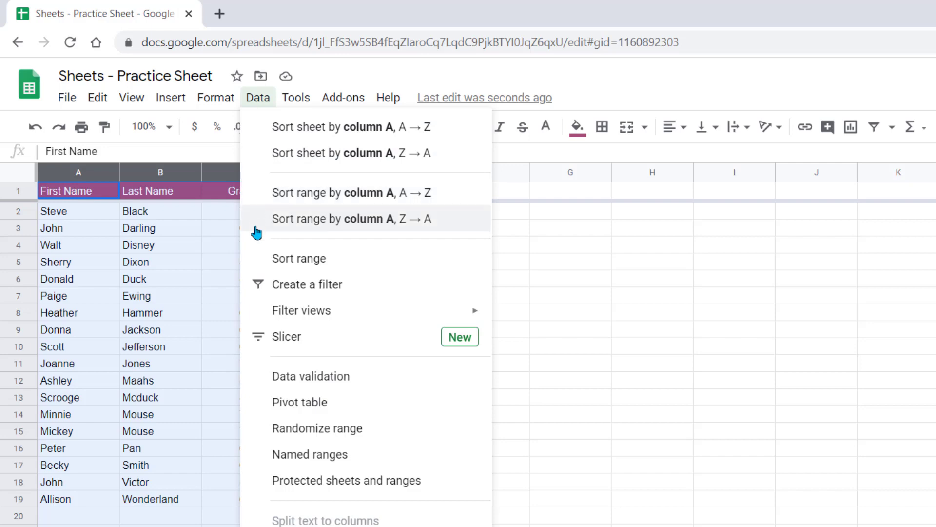
left_click(364, 262)
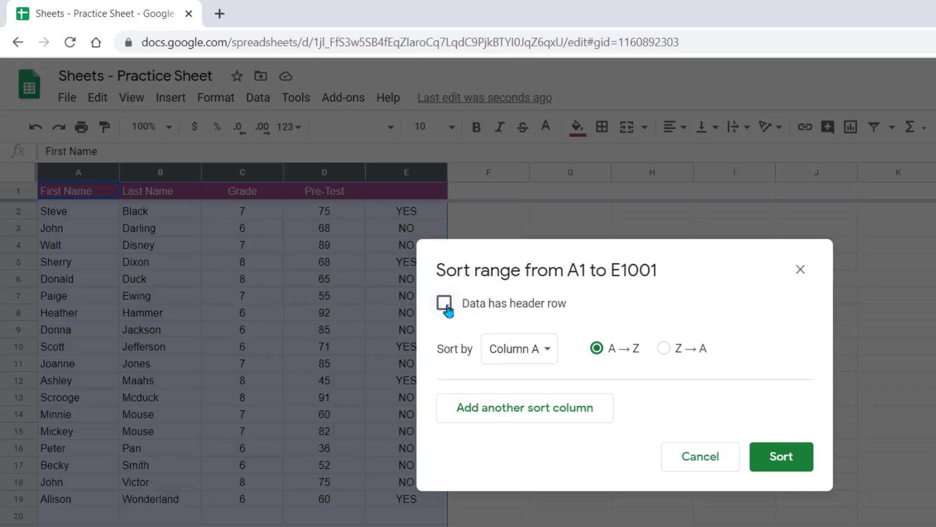
left_click(444, 305)
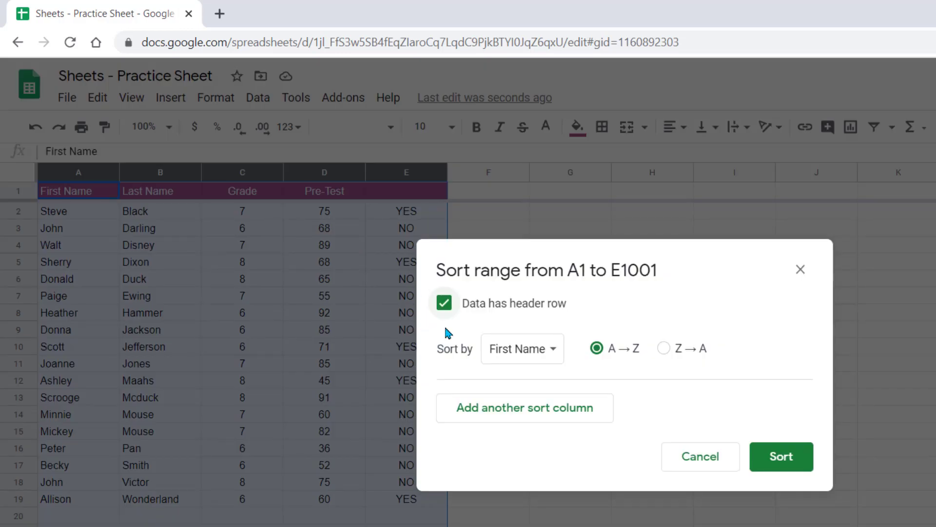
Step: Sort the range by Grade, then Last Name, then First Name, all A→Z
left_click(553, 350)
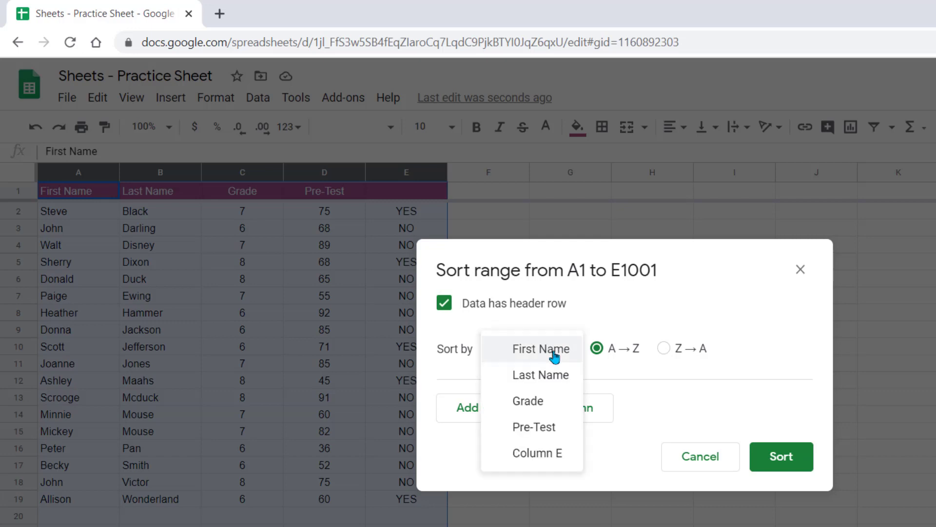
left_click(558, 404)
left_click(508, 414)
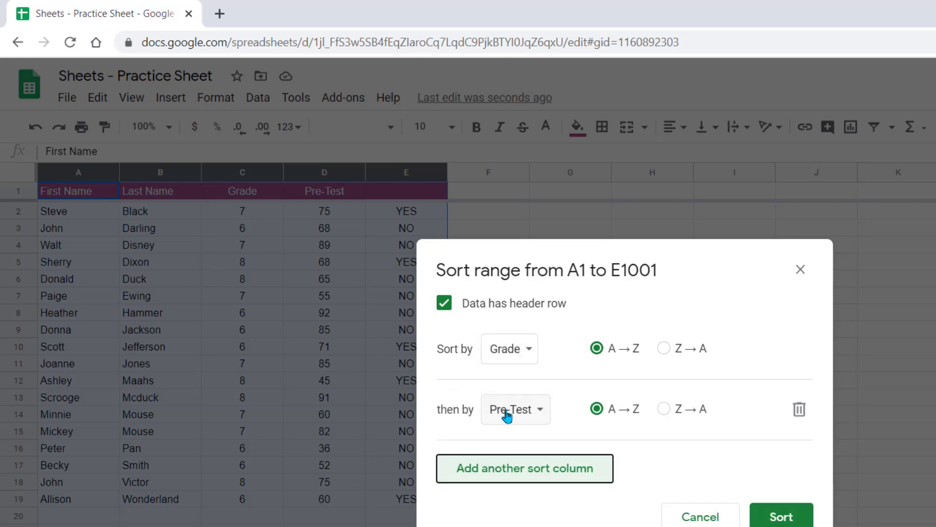
left_click(539, 417)
left_click(548, 361)
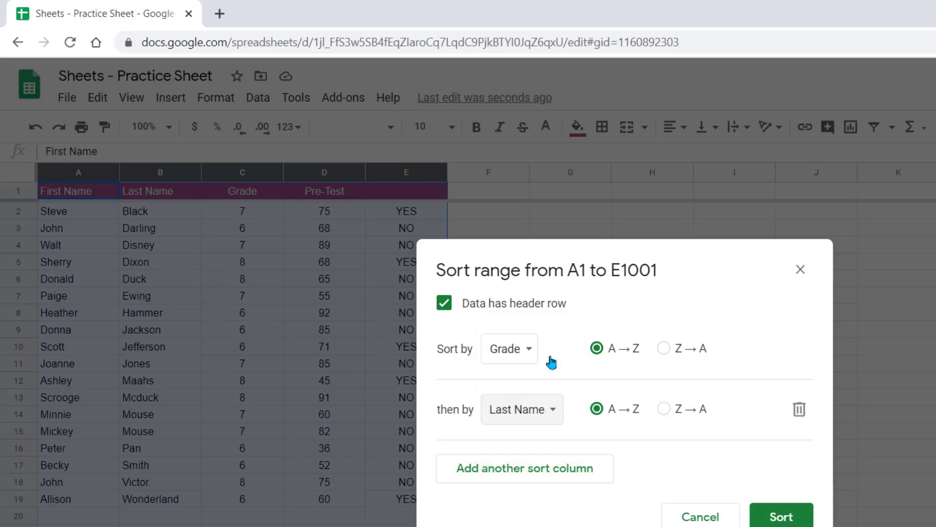
left_click(514, 471)
left_click(537, 473)
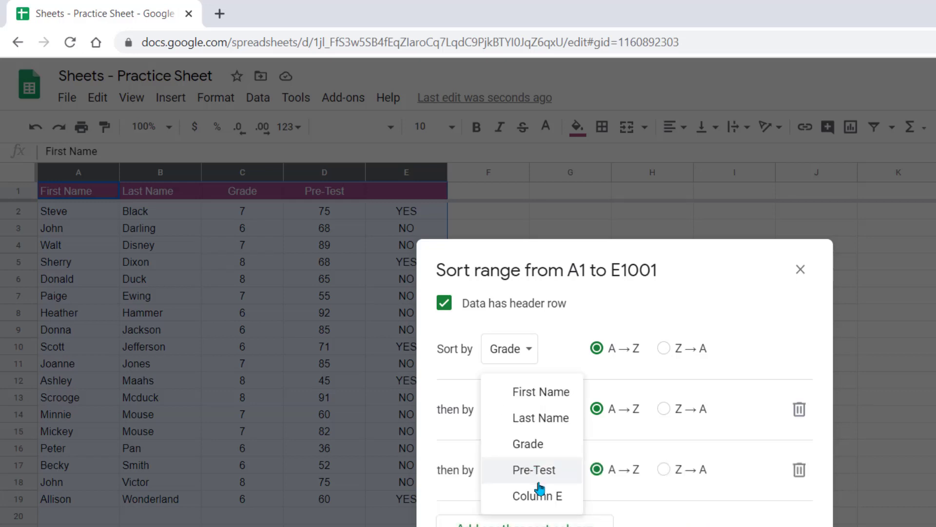
left_click(547, 393)
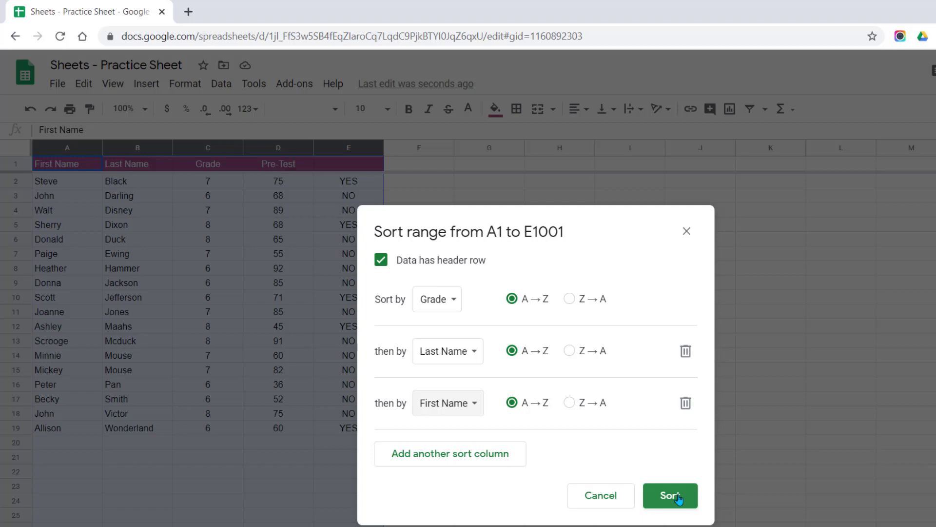
left_click(680, 500)
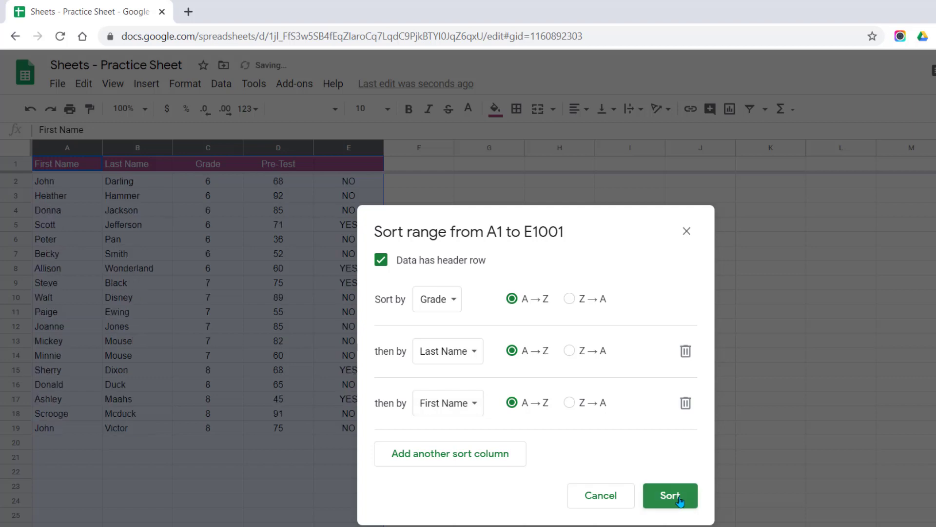
left_click(54, 210)
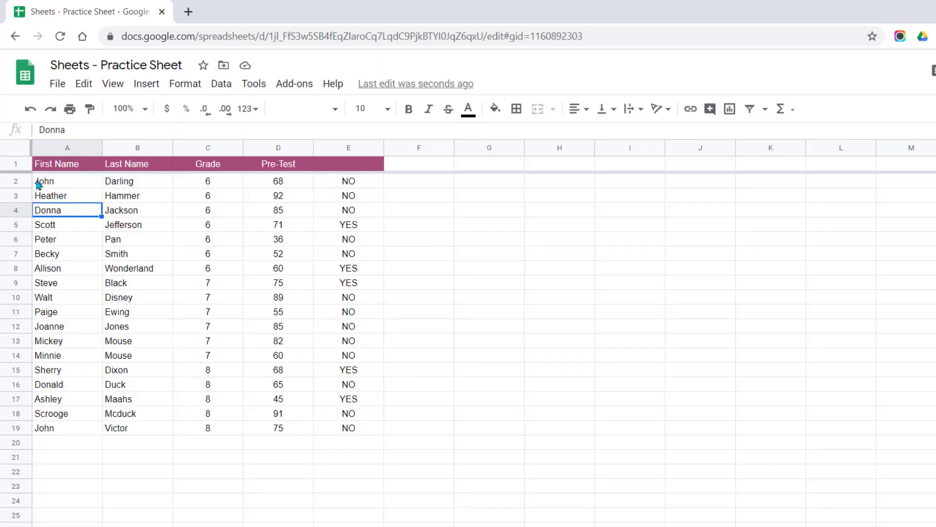
left_click_drag(38, 184, 237, 275)
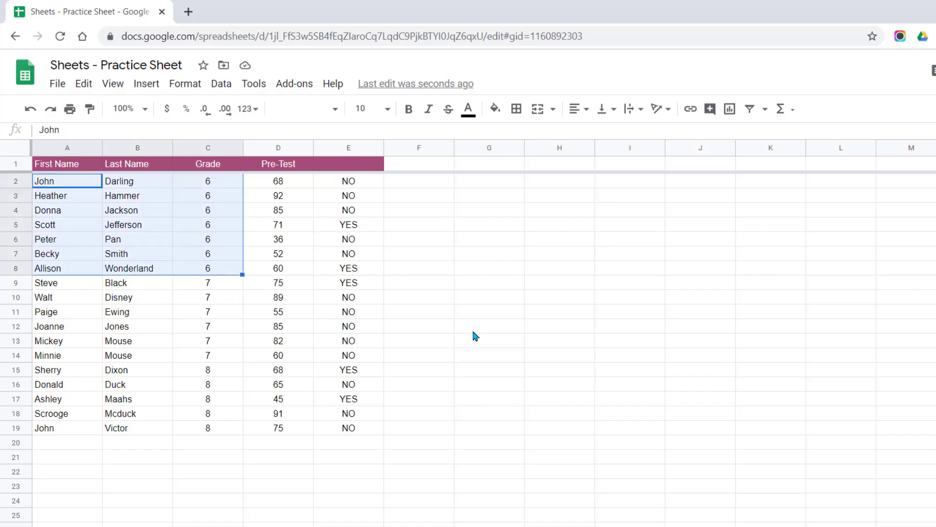
left_click(459, 328)
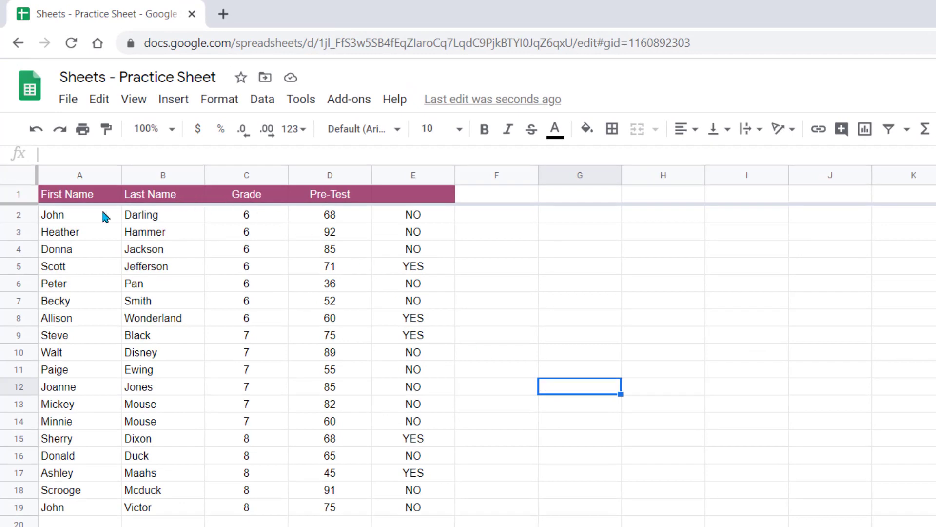
left_click_drag(44, 217, 327, 221)
left_click(279, 272)
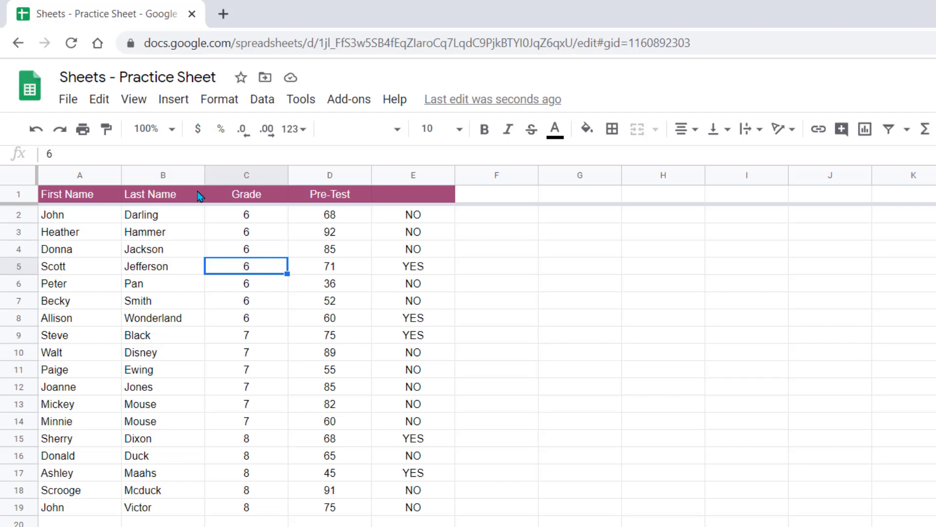
left_click(145, 176)
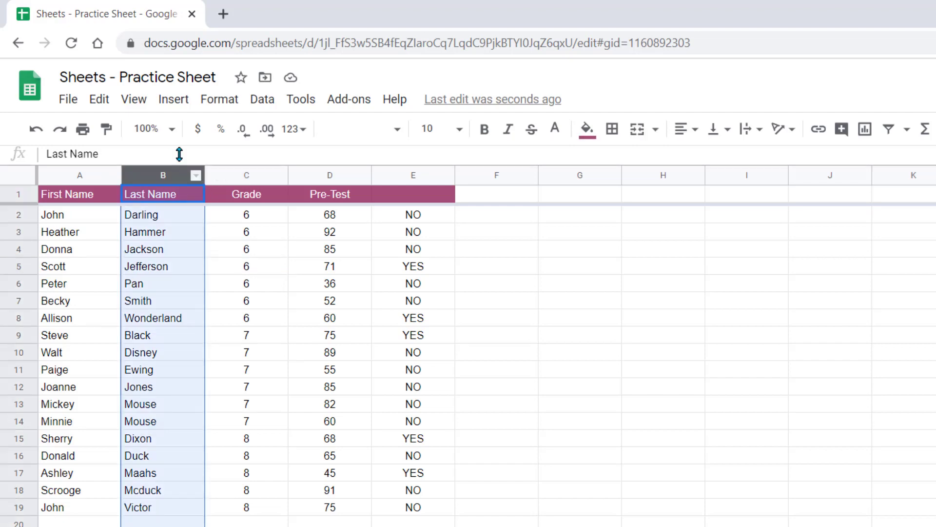
Step: Sort only the Last Name column range A→Z, then select rows 2–5
left_click(264, 99)
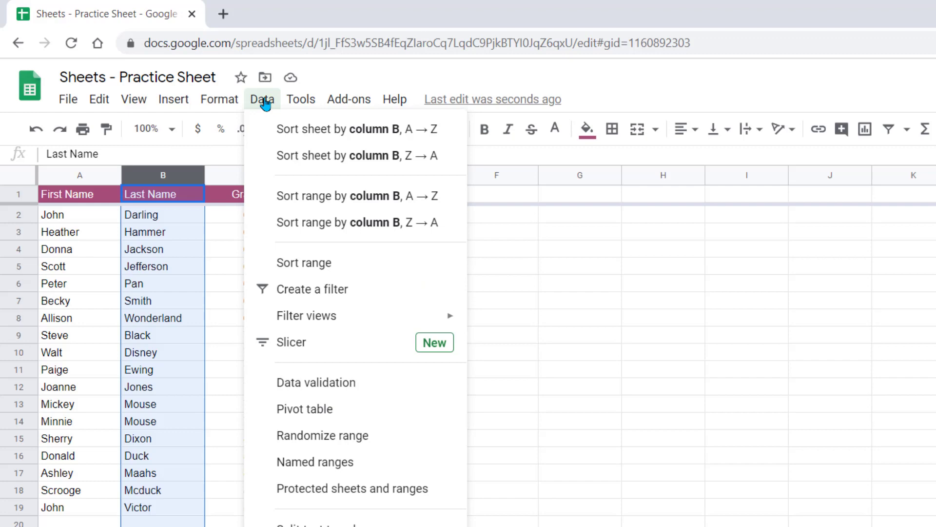
left_click(386, 200)
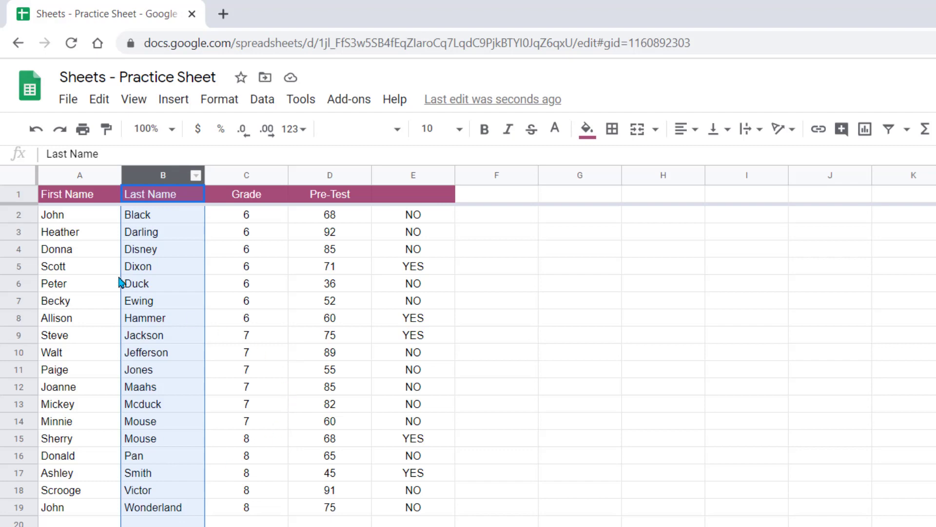
left_click_drag(21, 214, 25, 267)
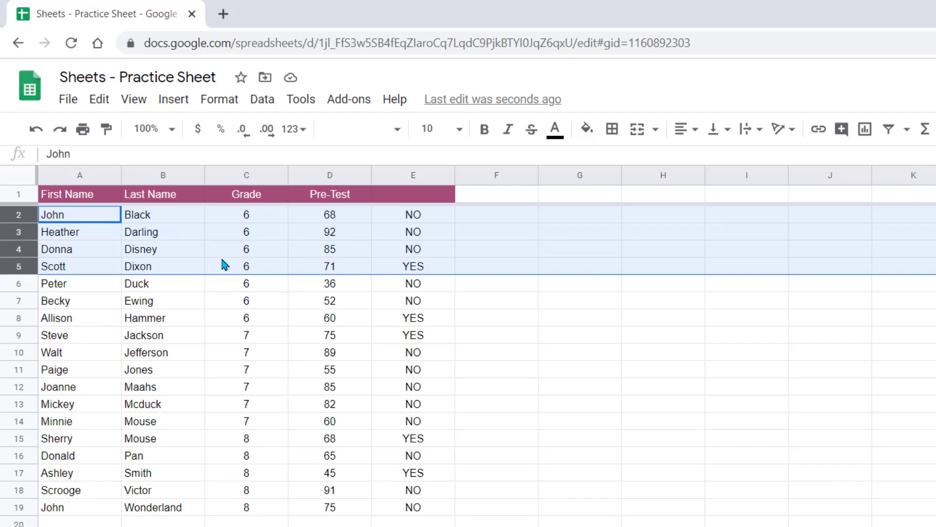
Step: Clear the selection, leaving the grade-sorted roster with the new grade 8 row 20
left_click(508, 307)
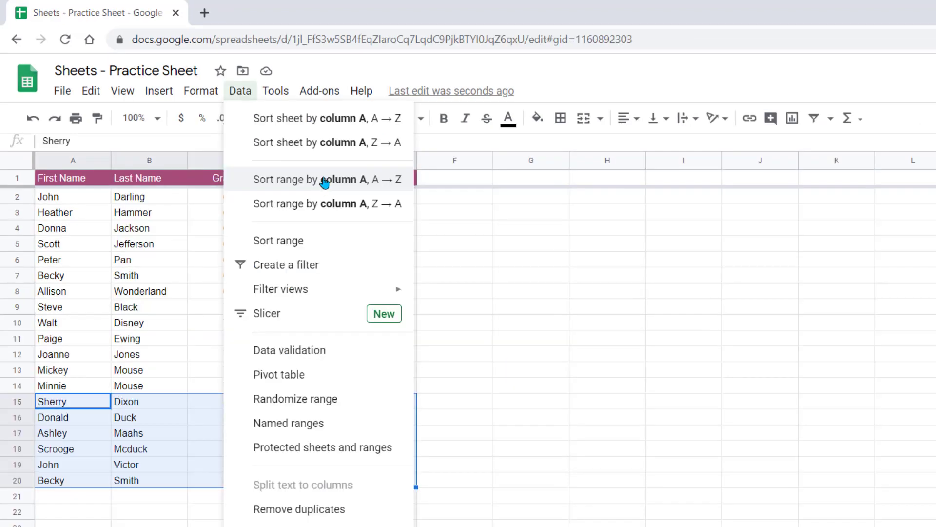
left_click(523, 261)
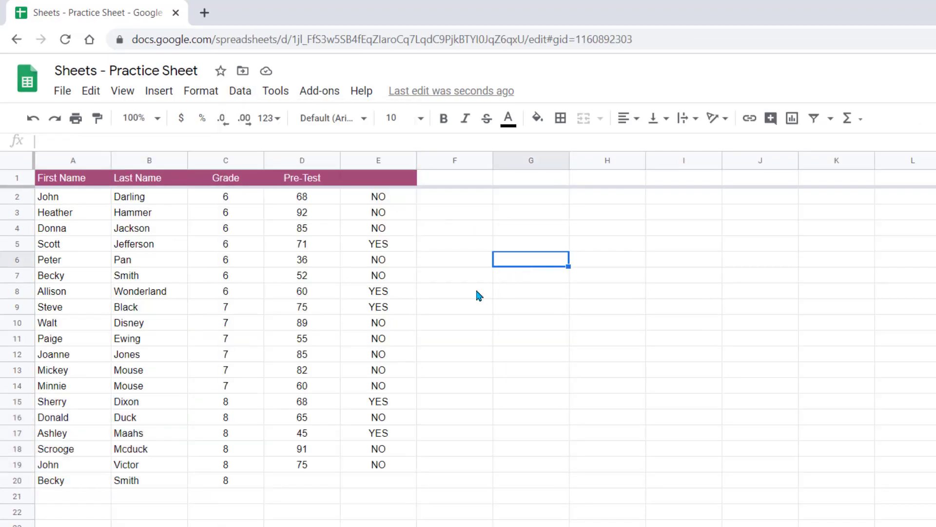